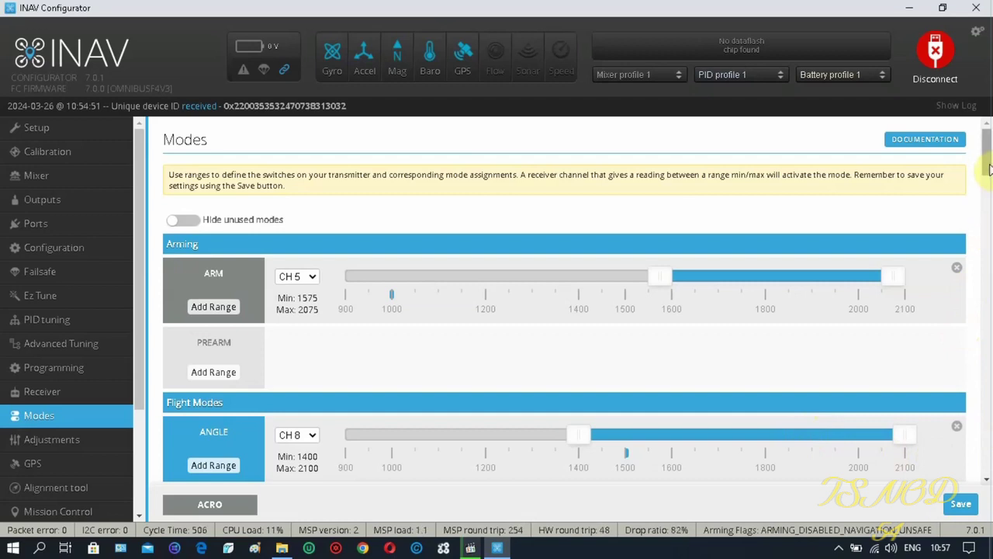
# Examine the channel assignments and activation ranges of the arming, flight, navigation and flight-modifier modes
pyautogui.moveTo(989, 169); pyautogui.dragTo(989, 194)
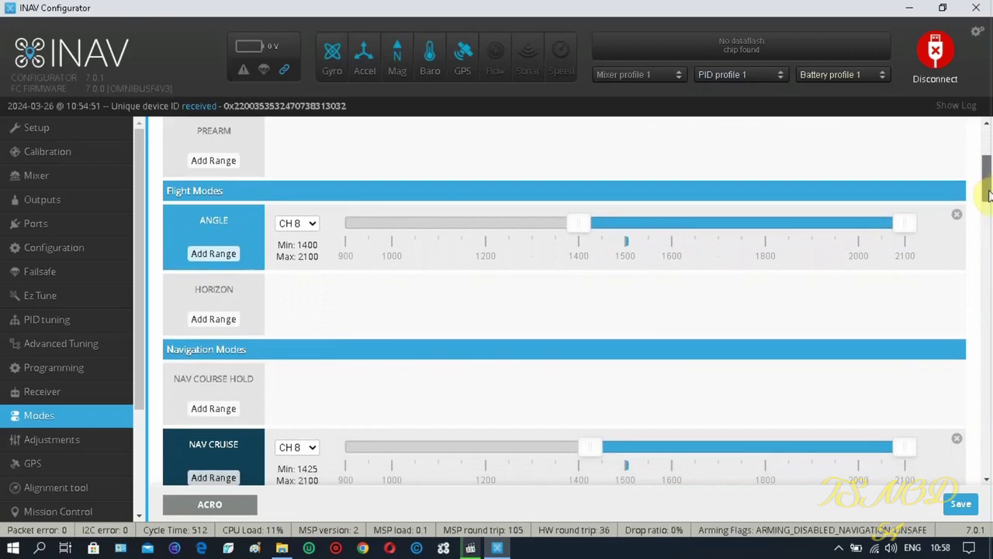
pyautogui.moveTo(989, 194); pyautogui.dragTo(987, 151)
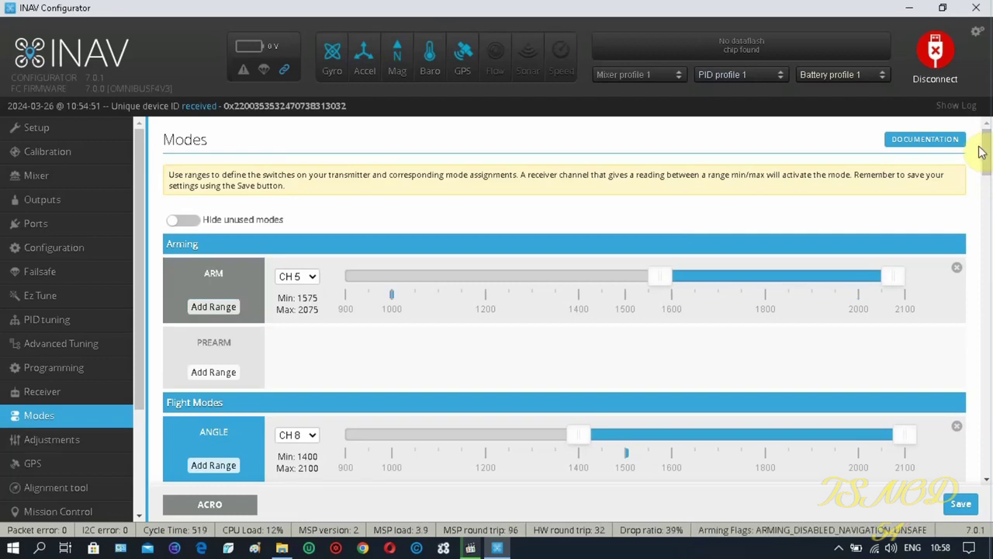
pyautogui.moveTo(988, 159); pyautogui.dragTo(988, 189)
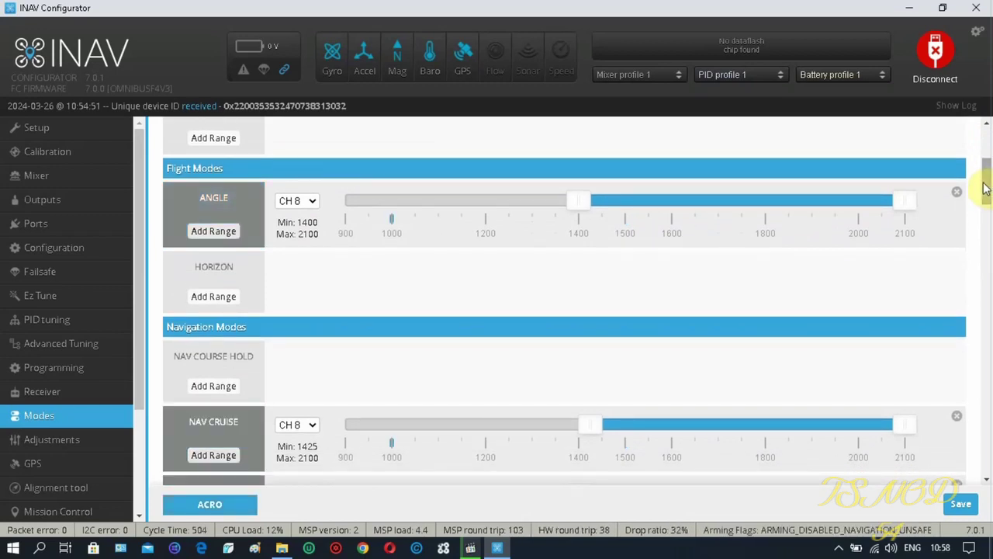
pyautogui.moveTo(989, 186); pyautogui.dragTo(989, 191)
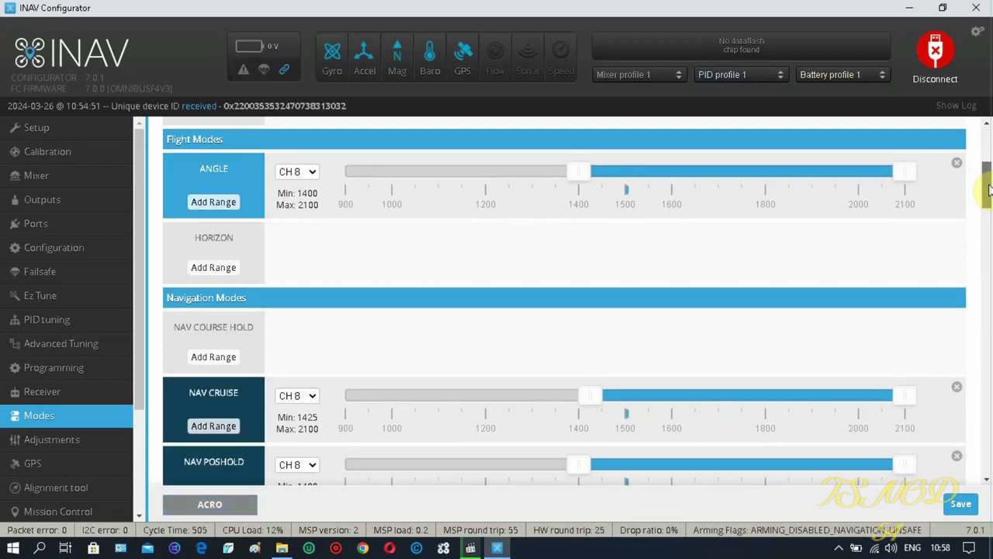
pyautogui.scroll(-1, 989, 190)
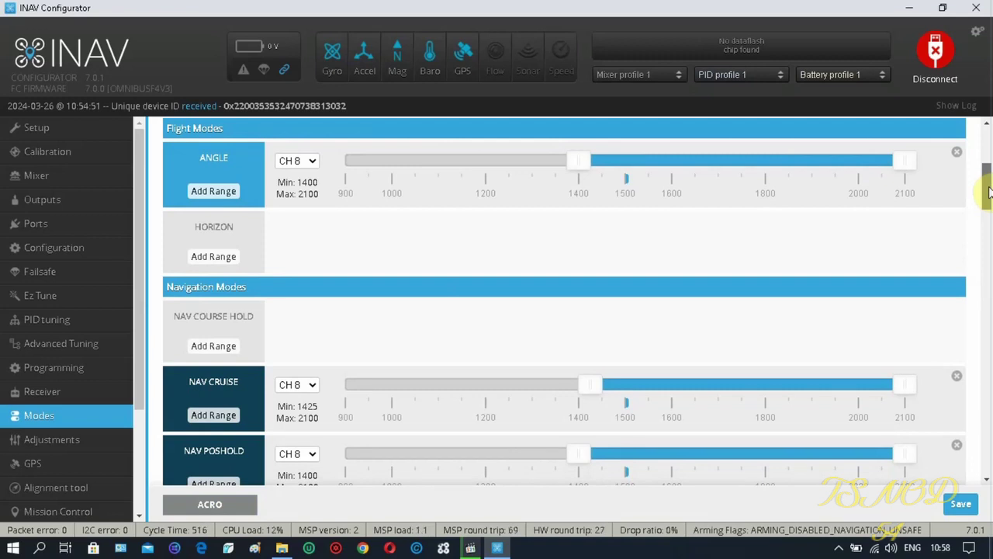
pyautogui.scroll(-1, 989, 192)
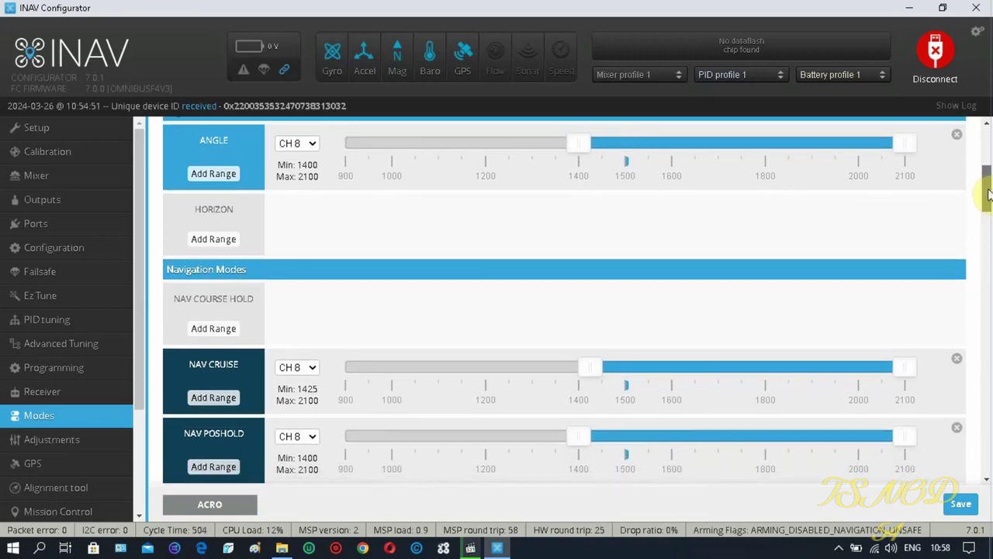
pyautogui.scroll(4, 989, 193)
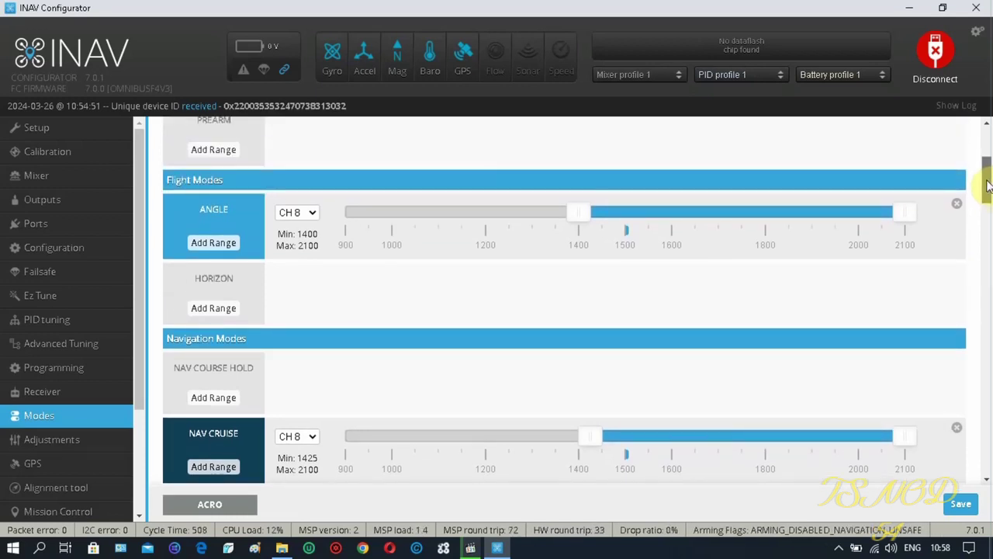
pyautogui.moveTo(989, 185); pyautogui.dragTo(988, 221)
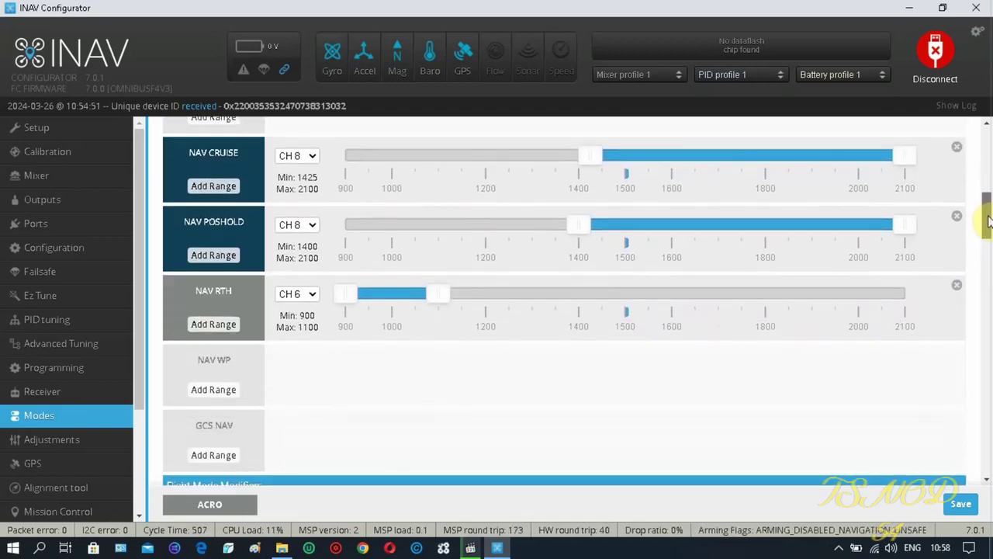
pyautogui.moveTo(989, 221); pyautogui.dragTo(988, 246)
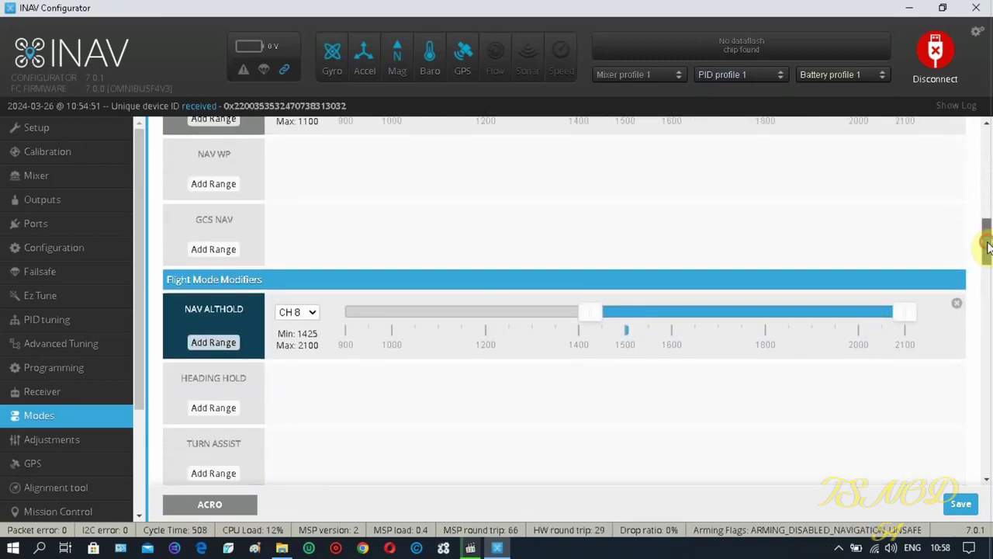
pyautogui.moveTo(988, 245); pyautogui.dragTo(990, 199)
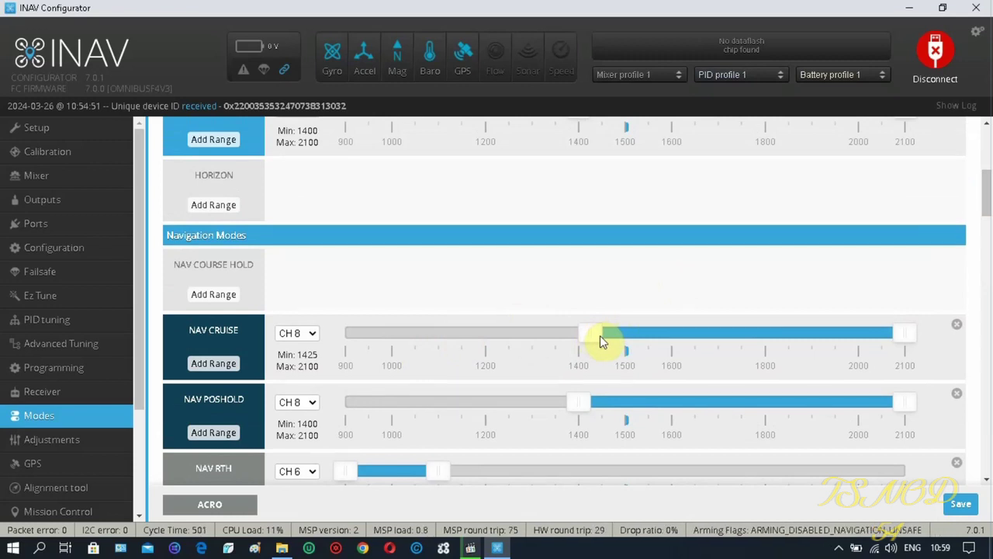
# Switch the NAV CRUISE channel to AUTO and then back to CH 8
pyautogui.click(315, 335)
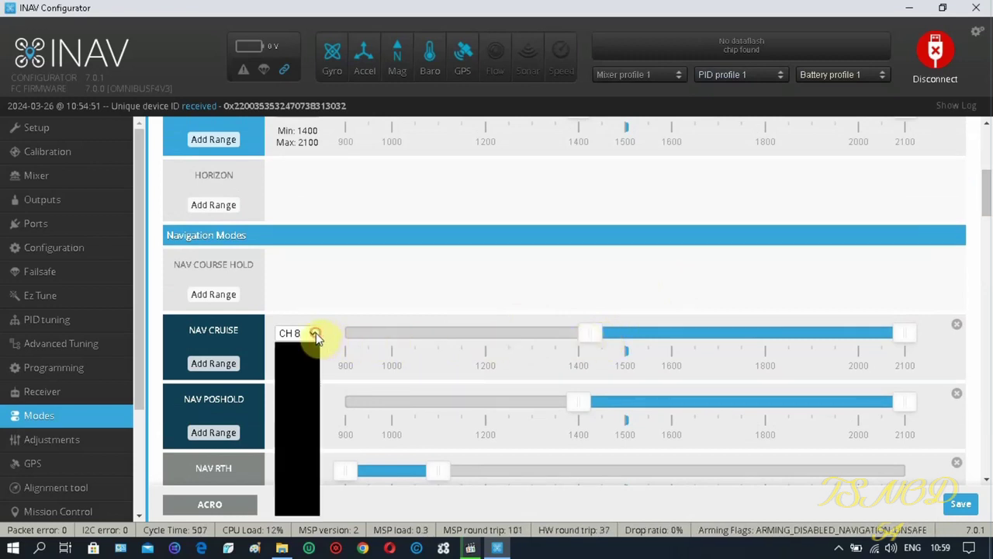
pyautogui.click(309, 347)
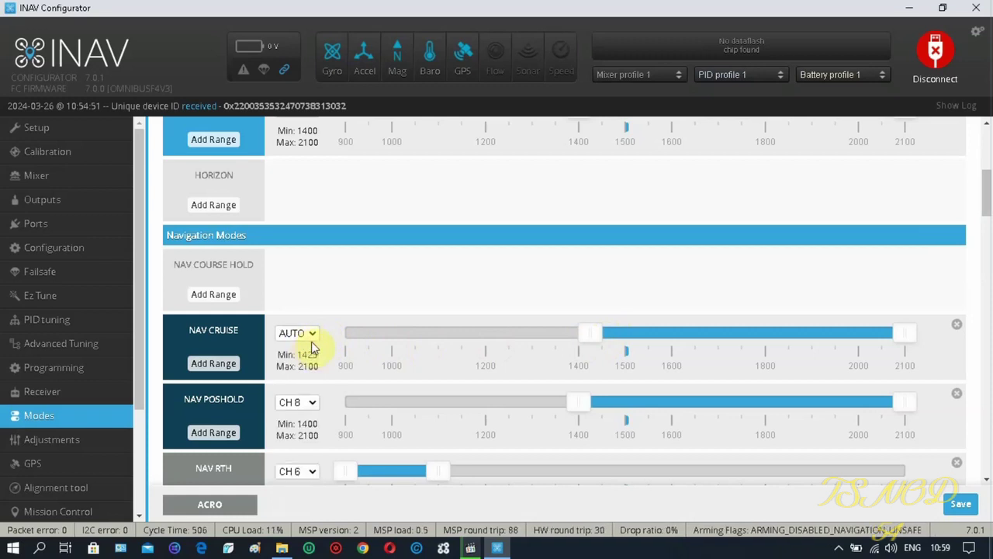
pyautogui.click(313, 336)
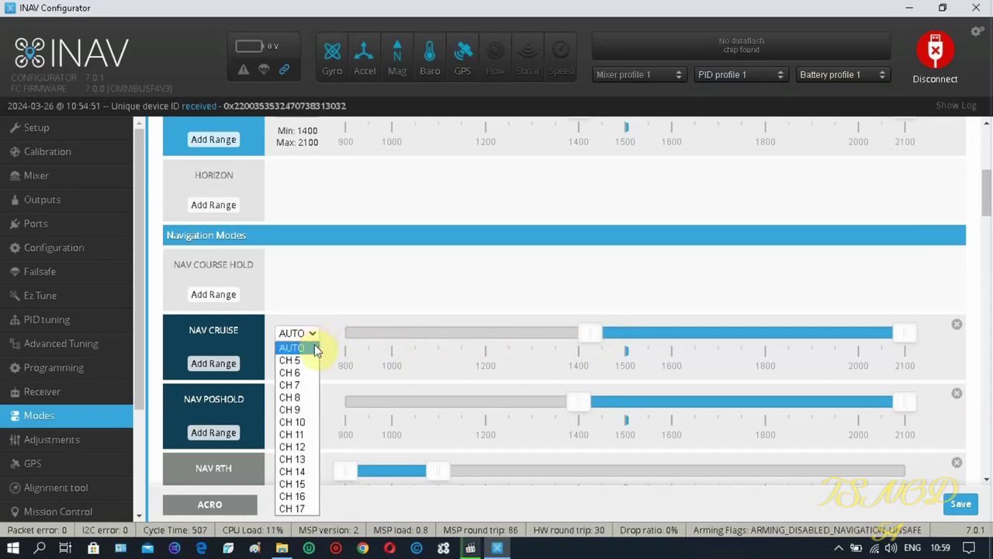
pyautogui.click(306, 397)
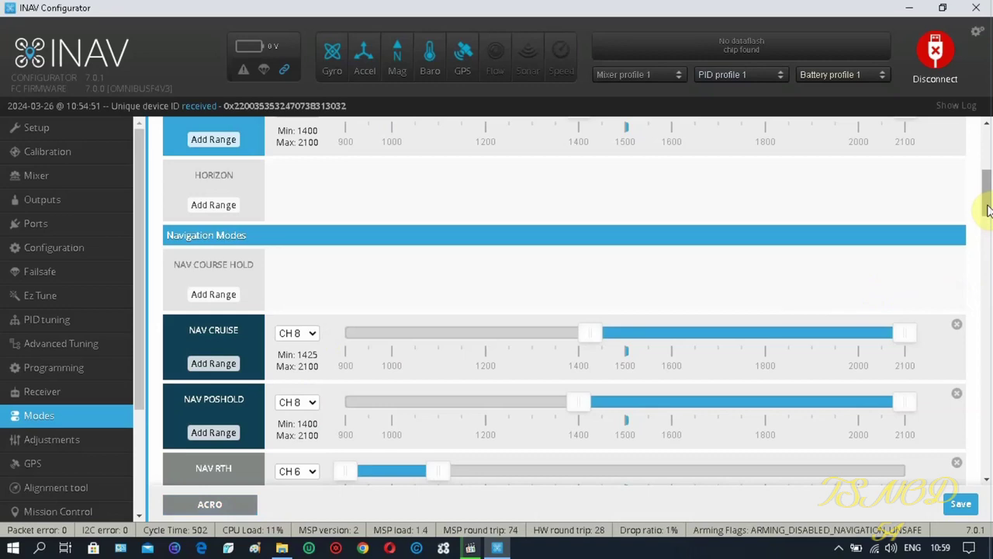
# Set the NAV RTH activation range on CH 6 to 900–1200
pyautogui.moveTo(988, 210)
pyautogui.mouseDown()
pyautogui.moveTo(987, 264)
pyautogui.moveTo(987, 209)
pyautogui.moveTo(988, 219)
pyautogui.mouseUp()
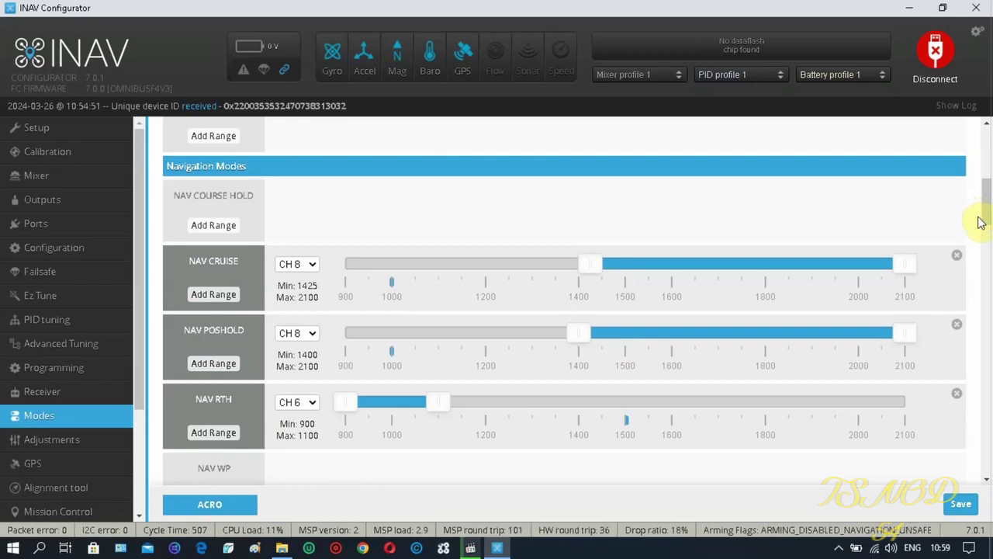
pyautogui.scroll(-1, 987, 220)
pyautogui.scroll(-1, 989, 220)
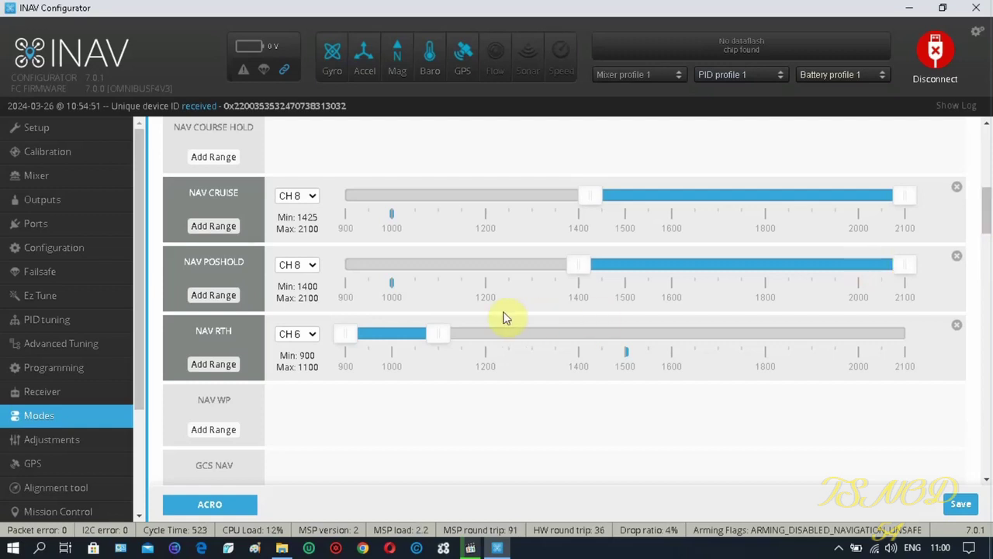
pyautogui.moveTo(438, 334); pyautogui.dragTo(900, 336)
pyautogui.moveTo(344, 339)
pyautogui.mouseDown()
pyautogui.moveTo(579, 337)
pyautogui.moveTo(353, 341)
pyautogui.mouseUp()
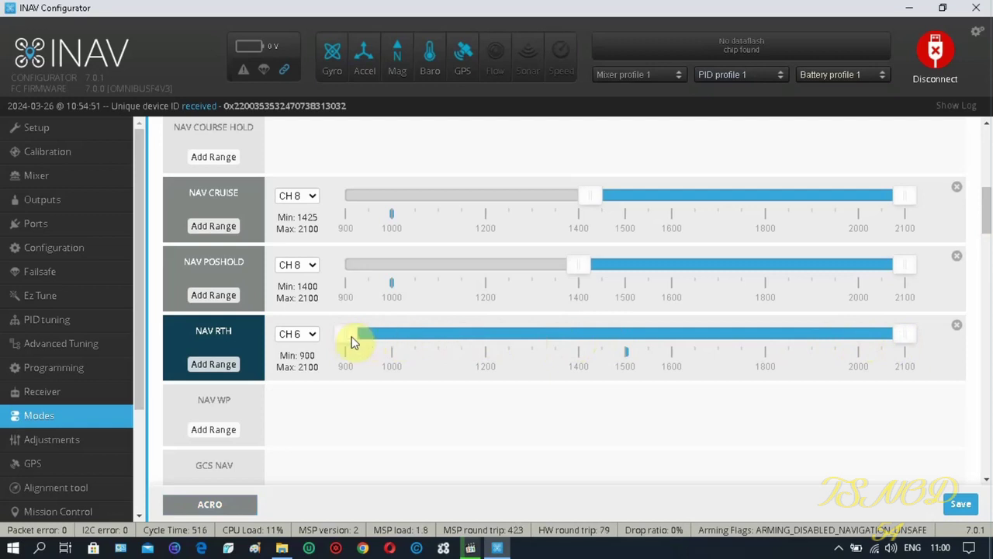
pyautogui.moveTo(902, 336); pyautogui.dragTo(485, 339)
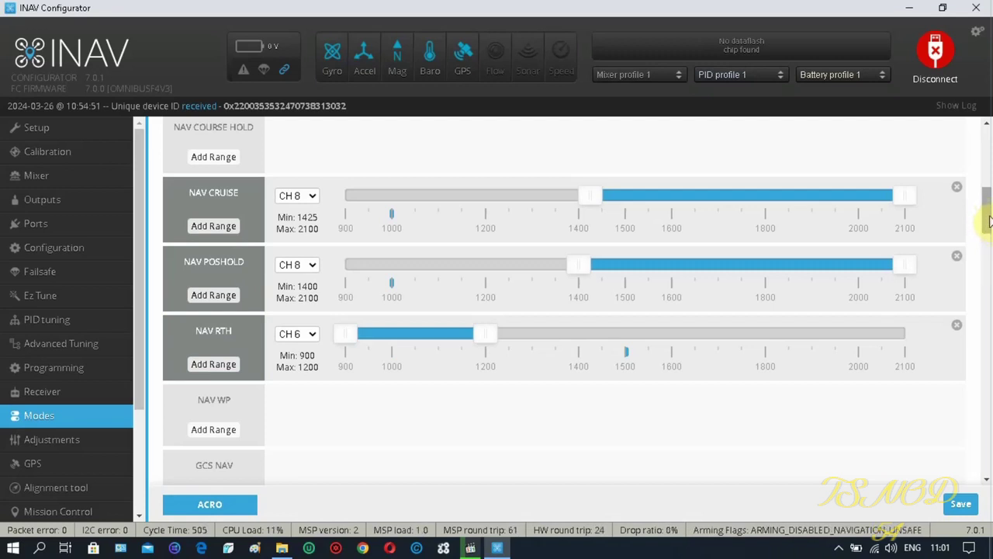
# Examine the OSD ALT mode ranges, the flight mode modifiers and the CH 9 adjustment rows for PID tuning via CH 10
pyautogui.moveTo(990, 221); pyautogui.dragTo(974, 345)
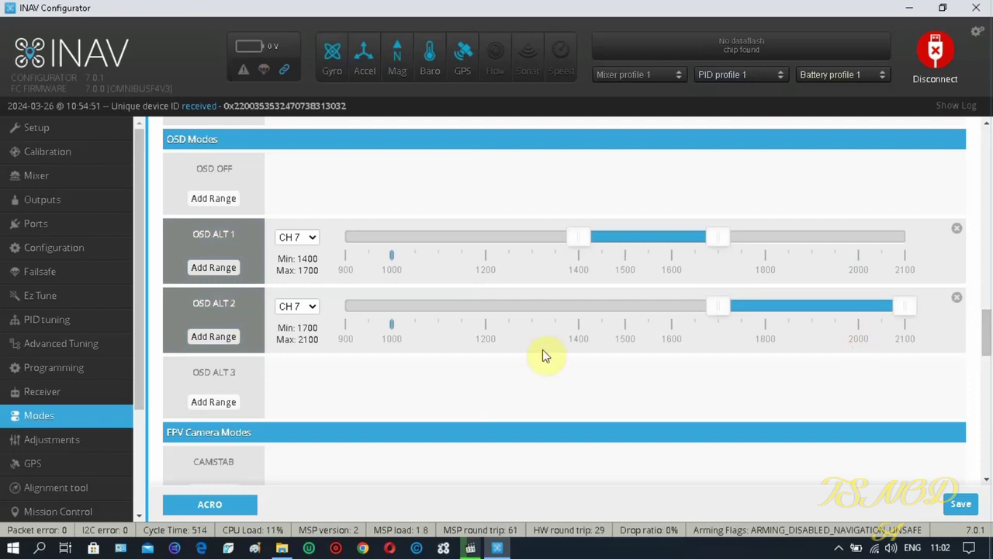
pyautogui.click(69, 440)
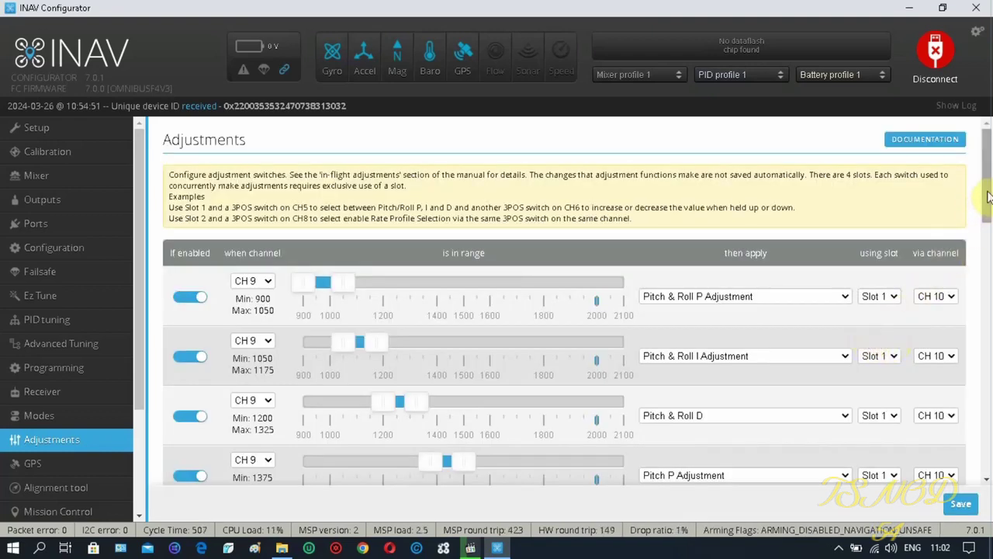
pyautogui.moveTo(990, 195); pyautogui.dragTo(991, 208)
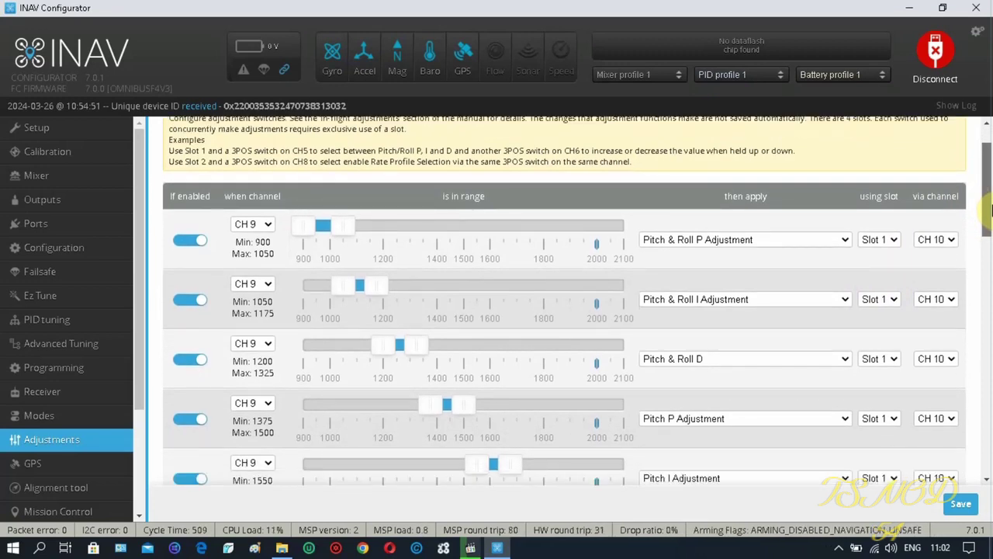
pyautogui.moveTo(991, 208); pyautogui.dragTo(991, 220)
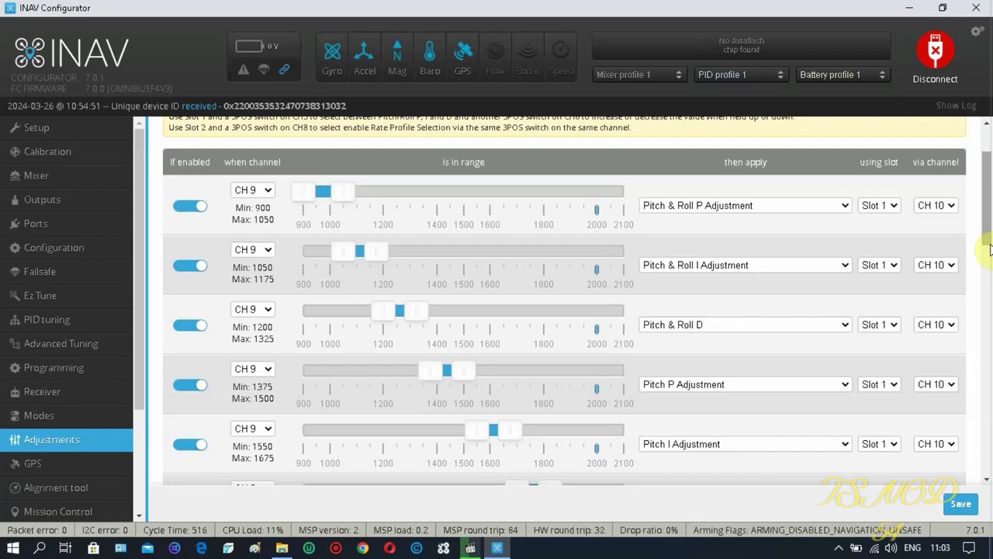
pyautogui.click(53, 418)
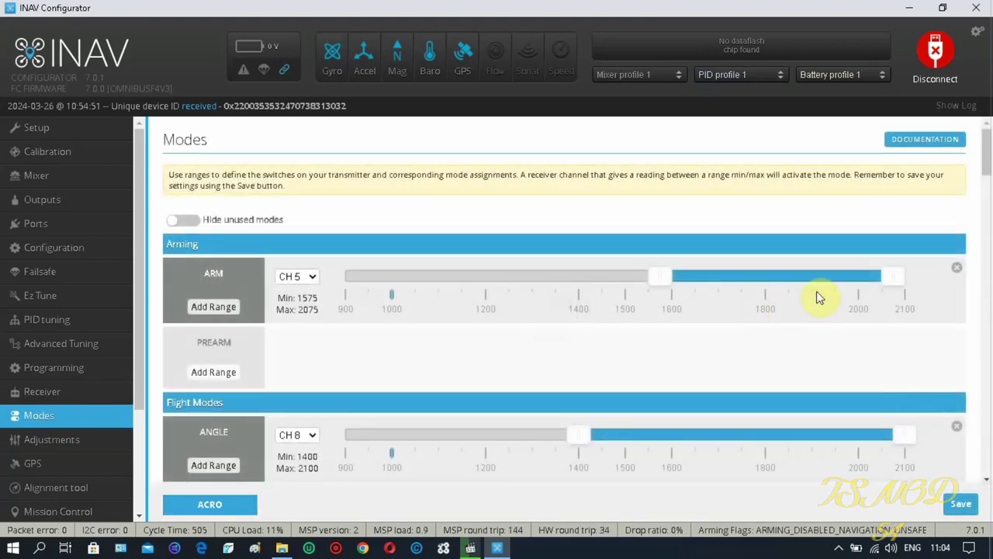
pyautogui.scroll(-10, 988, 221)
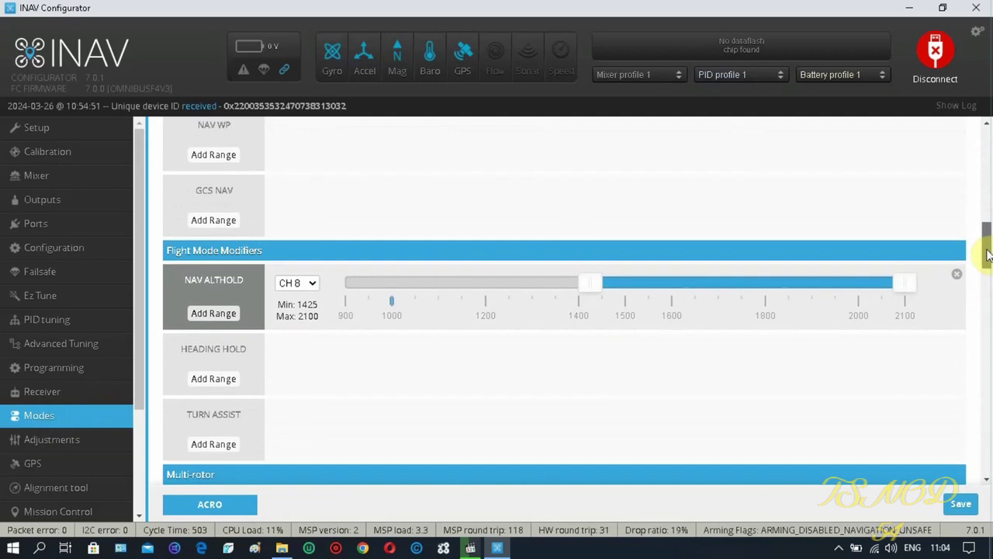
pyautogui.scroll(-4, 988, 294)
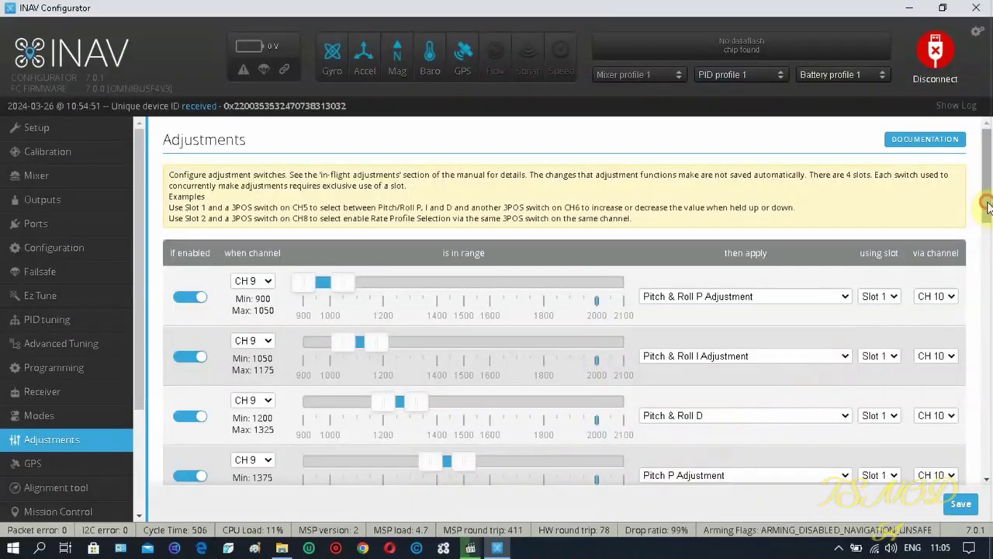
pyautogui.scroll(-2, 987, 244)
pyautogui.moveTo(987, 245)
pyautogui.mouseDown()
pyautogui.moveTo(987, 293)
pyautogui.moveTo(990, 261)
pyautogui.mouseUp()
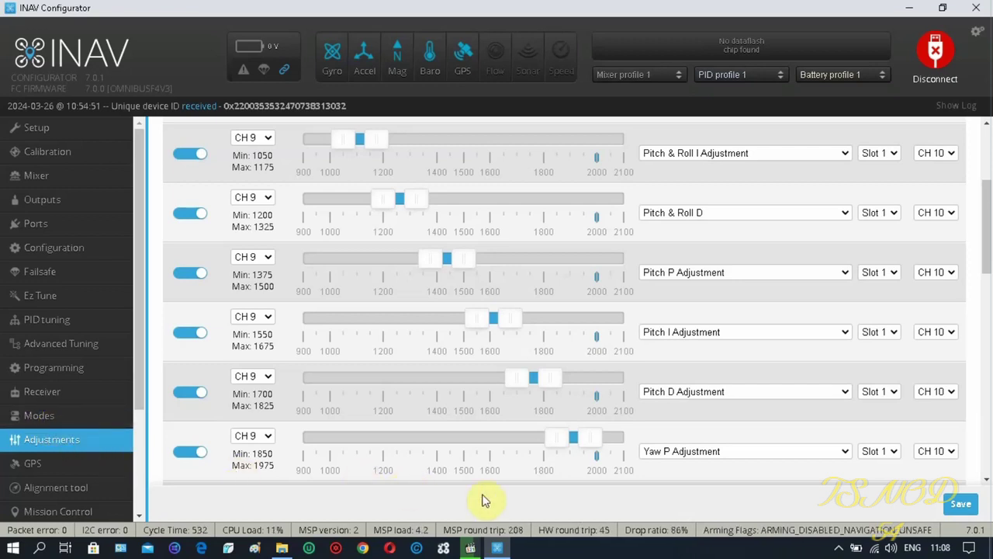
# Check the ARM and ANGLE ranges in the modes configuration and disconnect the flight controller
pyautogui.click(64, 424)
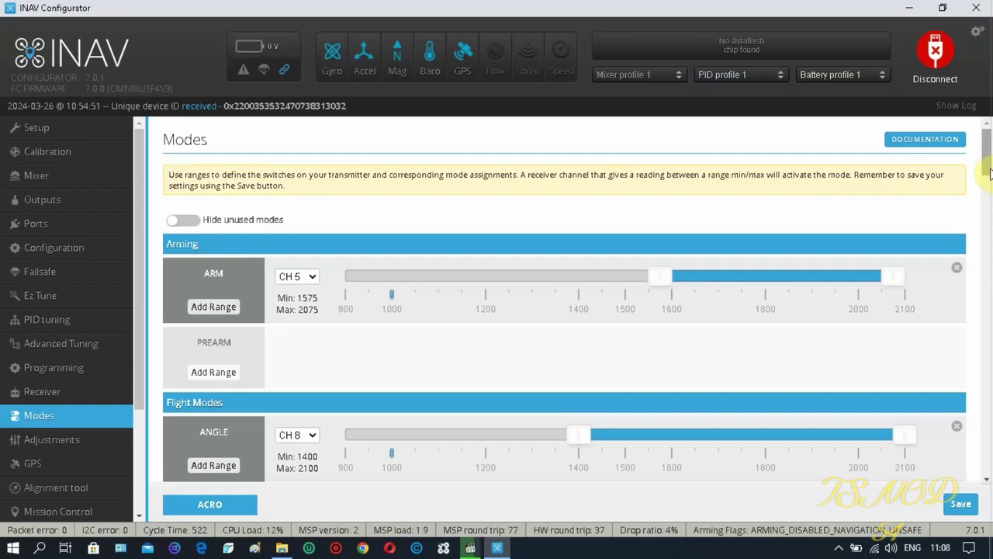
pyautogui.moveTo(990, 173)
pyautogui.mouseDown()
pyautogui.moveTo(987, 345)
pyautogui.moveTo(988, 165)
pyautogui.mouseUp()
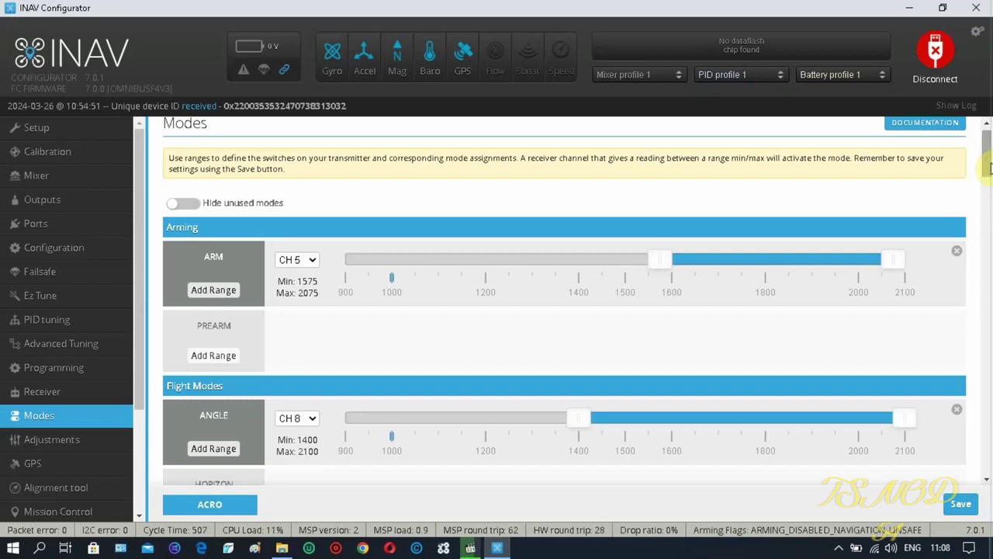
pyautogui.click(929, 63)
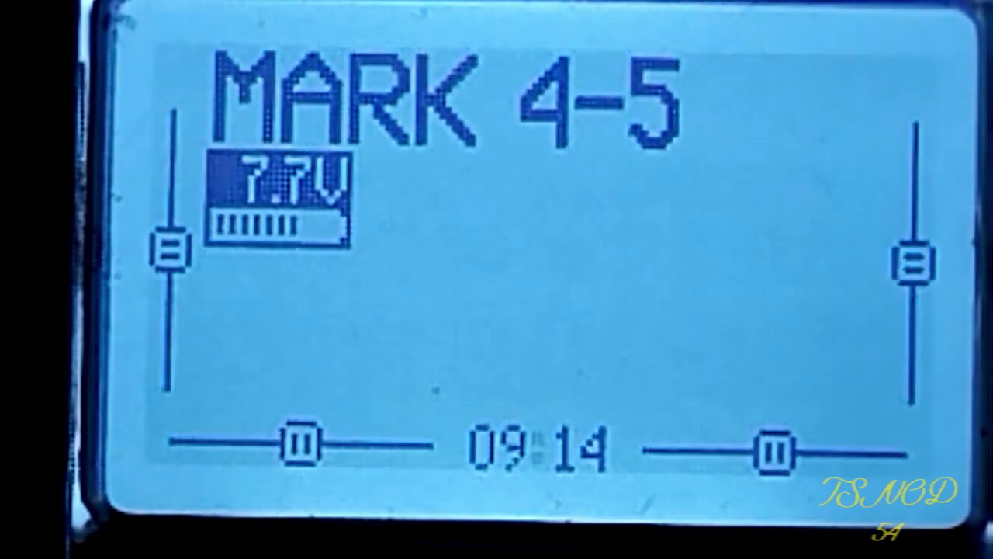
pyautogui.press('Return')
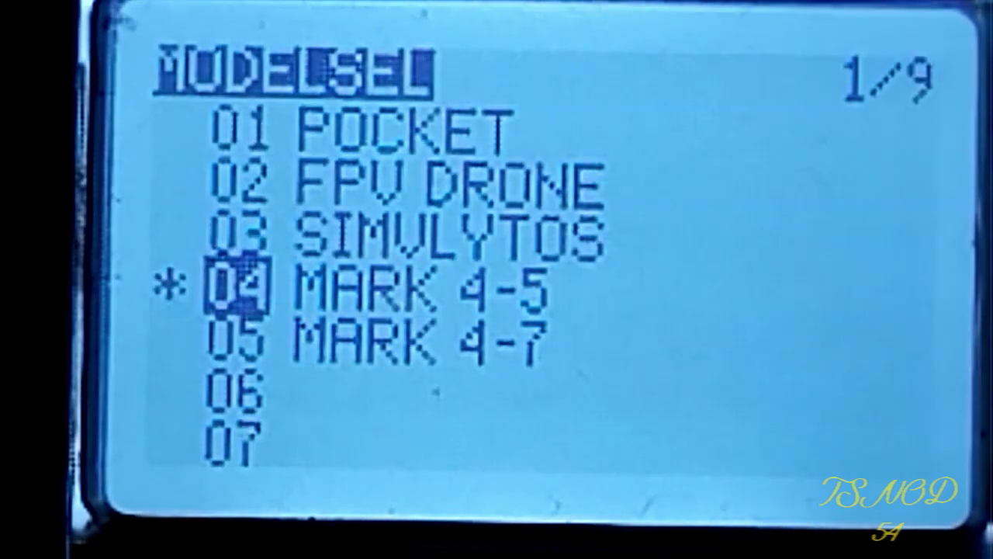